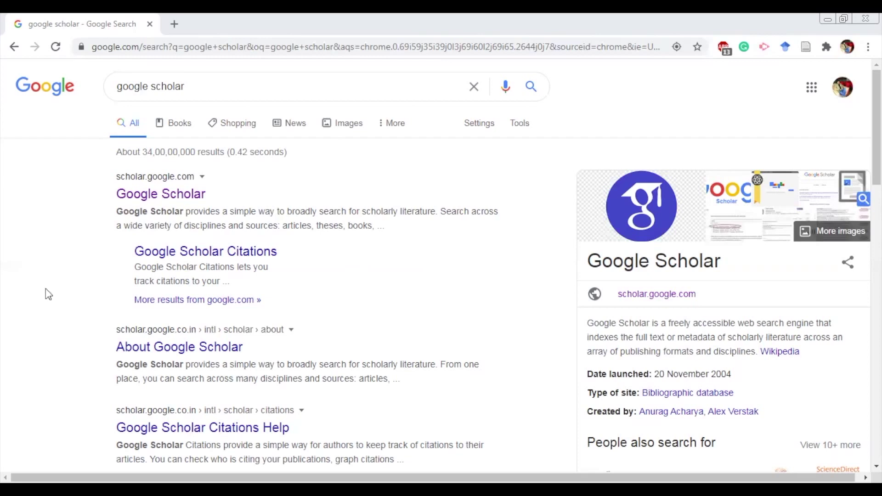
- Go to scholar.google.com from the Google Scholar search result
{"action": "left_click", "coordinate": [125, 202]}
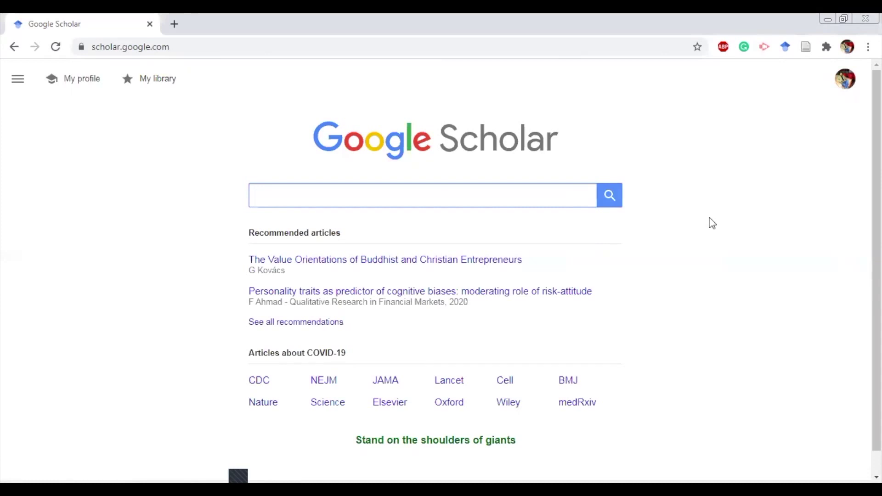
- Bring up Scholar's Advanced search form from the side menu
{"action": "left_click", "coordinate": [18, 81]}
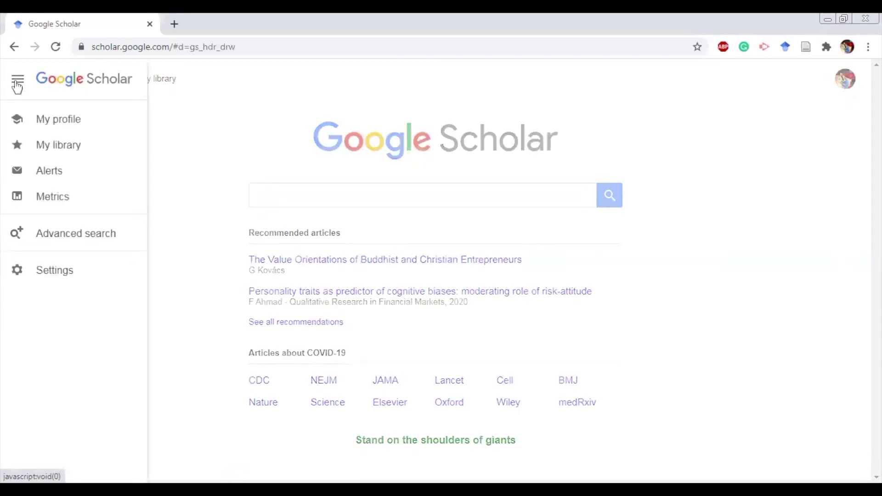
{"action": "left_click", "coordinate": [85, 240]}
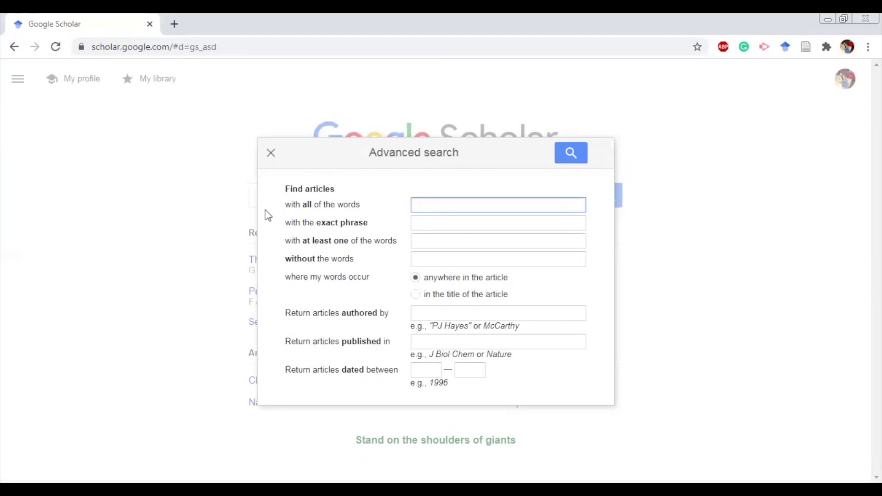
- Enter 'innovation in higher education' in the 'with all of the words' field
{"action": "left_click", "coordinate": [427, 206]}
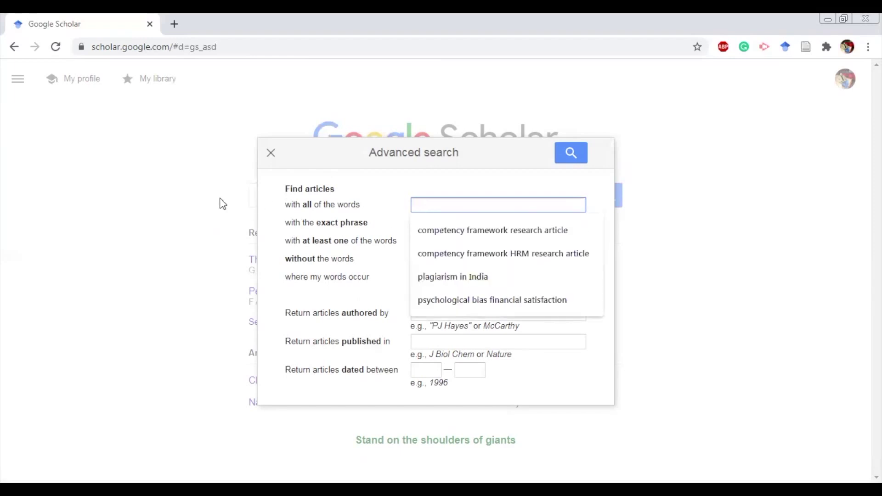
{"action": "type", "text": "inn"}
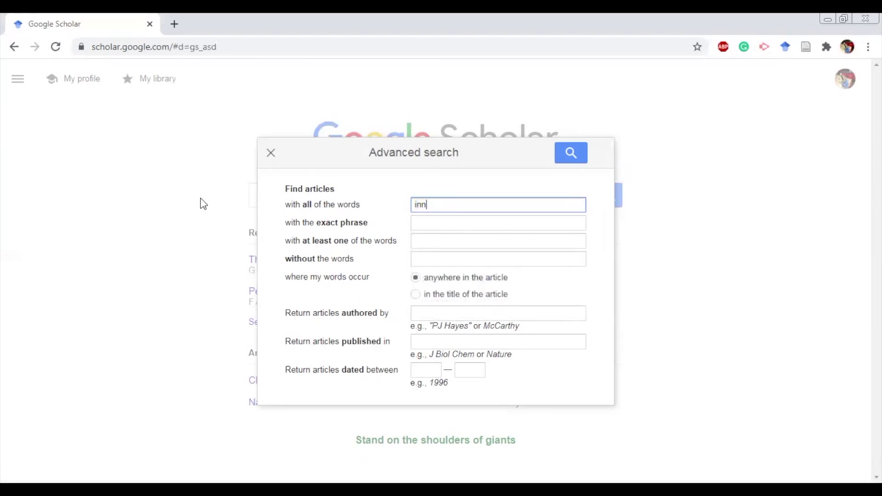
{"action": "type", "text": "ovation in higher education"}
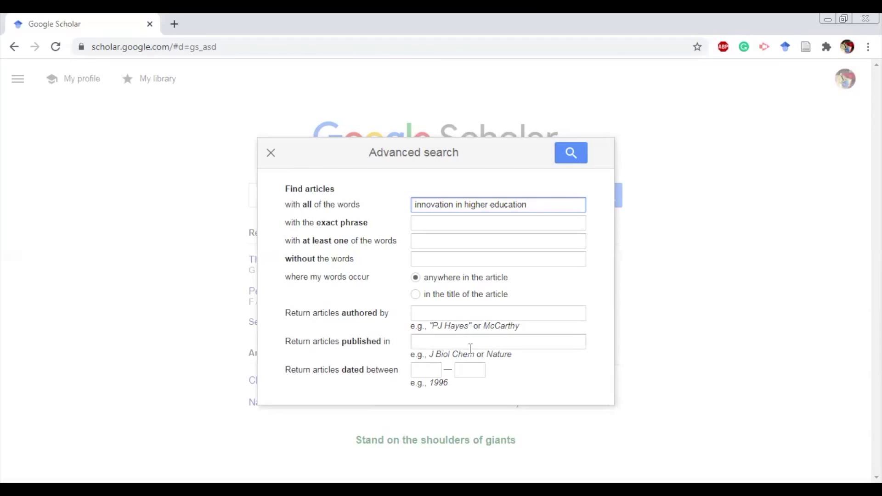
- Restrict the search to articles dated between 2015 and 2020
{"action": "left_click", "coordinate": [417, 376]}
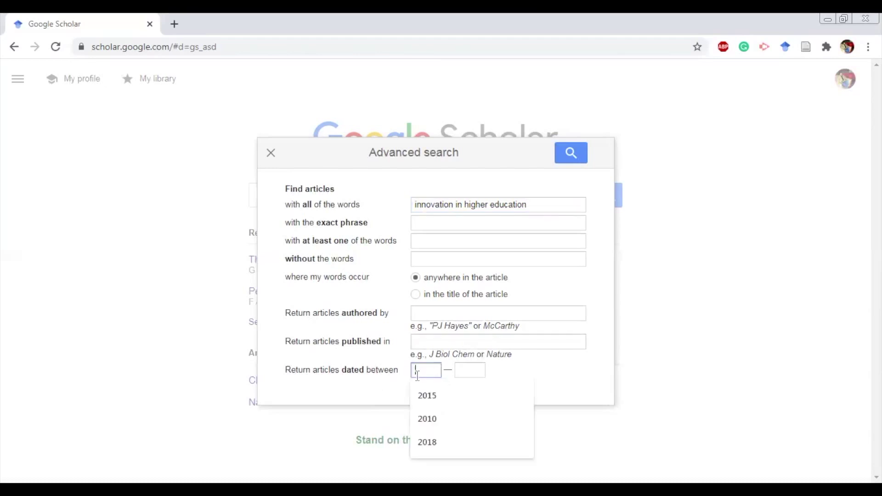
{"action": "type", "text": "2015"}
{"action": "key", "text": "Tab"}
{"action": "type", "text": "2020"}
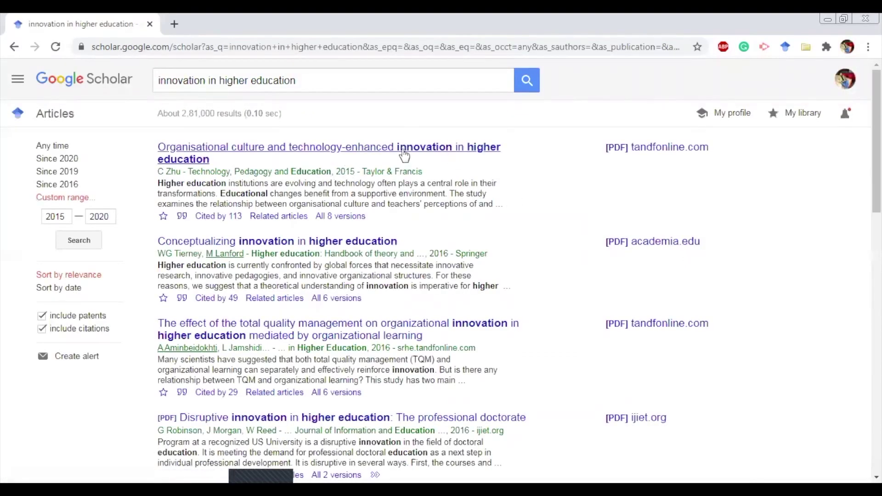
{"action": "scroll", "coordinate": [297, 198], "scroll_direction": "down", "scroll_amount": 1}
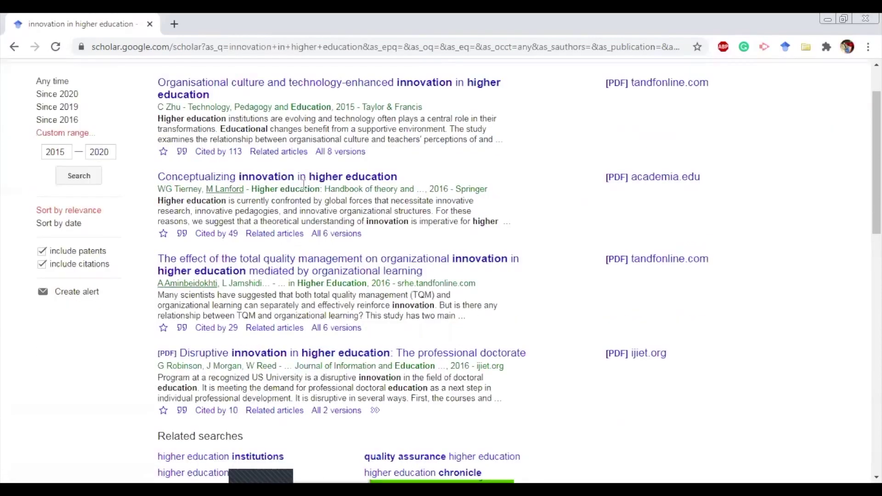
{"action": "scroll", "coordinate": [292, 271], "scroll_direction": "down", "scroll_amount": 12}
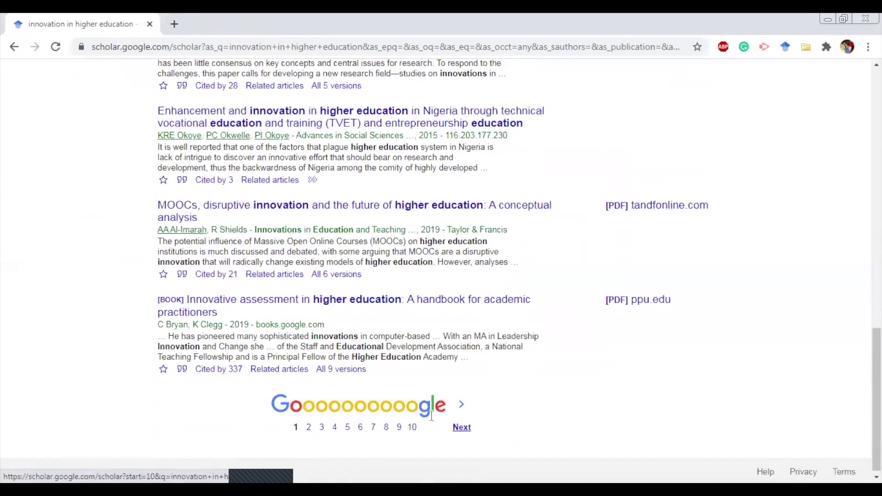
{"action": "scroll", "coordinate": [374, 338], "scroll_direction": "up", "scroll_amount": 14}
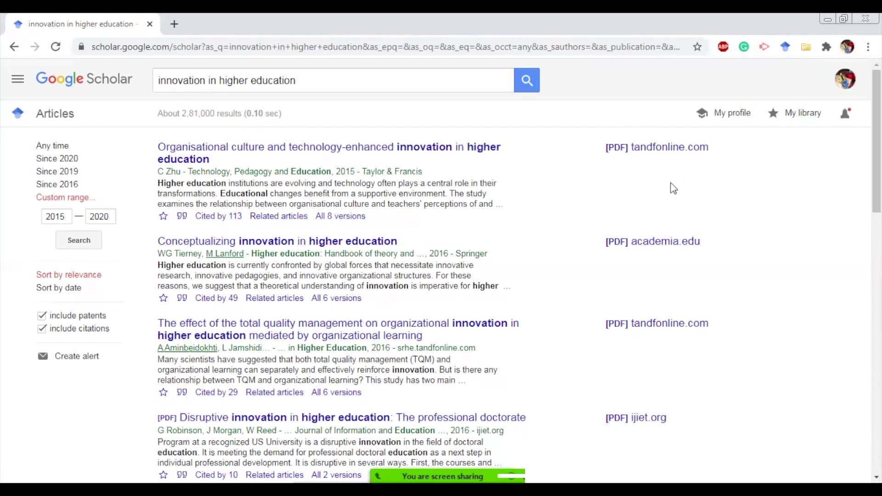
{"action": "scroll", "coordinate": [629, 168], "scroll_direction": "down", "scroll_amount": 10}
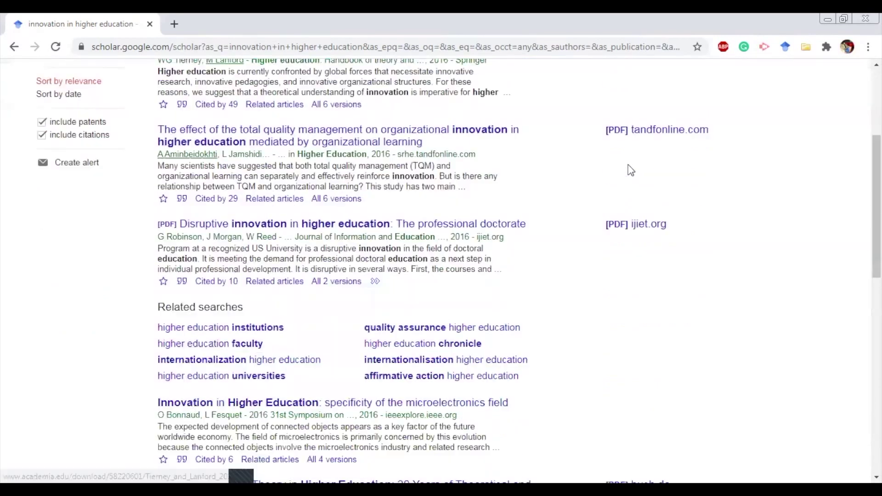
{"action": "scroll", "coordinate": [625, 199], "scroll_direction": "down", "scroll_amount": 3}
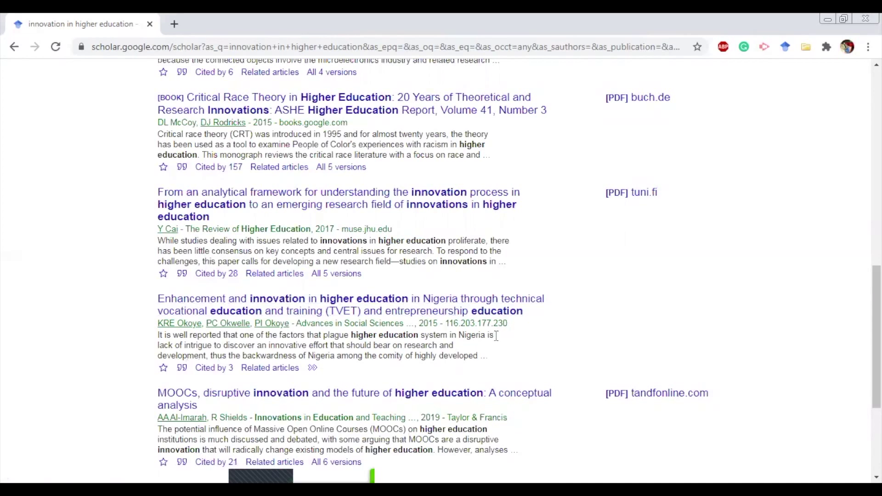
{"action": "scroll", "coordinate": [503, 342], "scroll_direction": "down", "scroll_amount": 1}
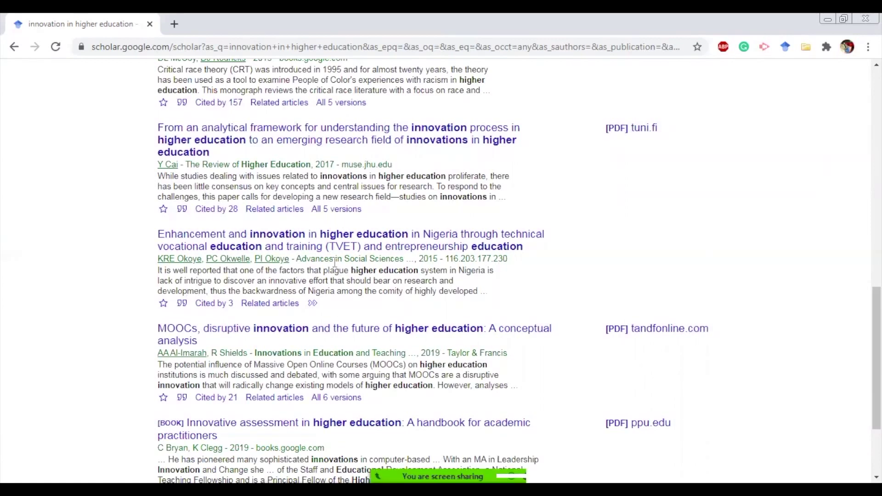
{"action": "left_click_drag", "start_coordinate": [298, 260], "coordinate": [404, 259]}
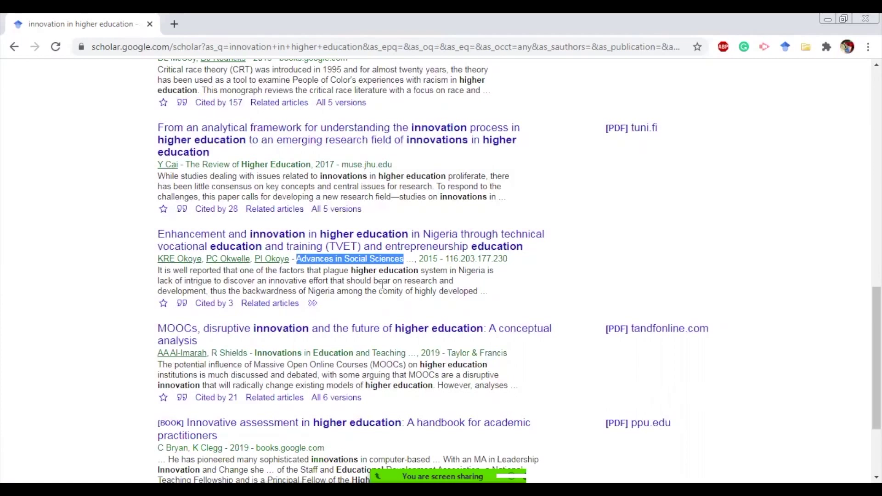
{"action": "scroll", "coordinate": [383, 285], "scroll_direction": "up", "scroll_amount": 6}
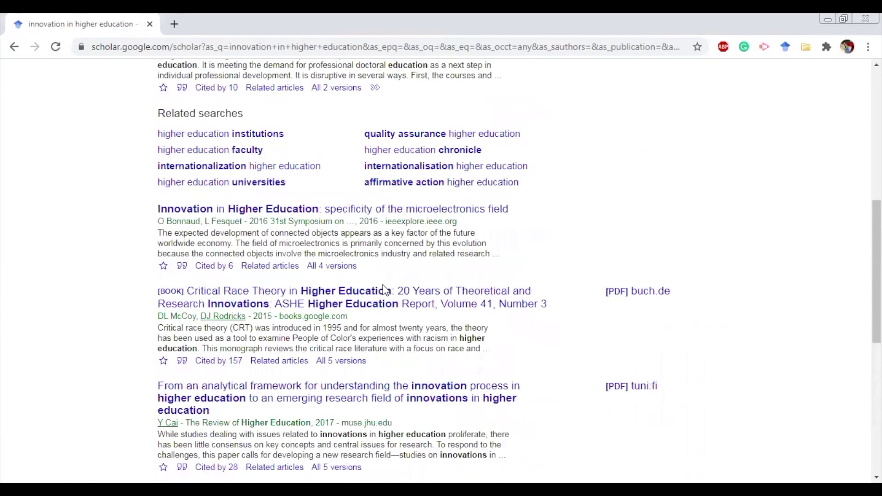
{"action": "scroll", "coordinate": [382, 285], "scroll_direction": "down", "scroll_amount": 6}
{"action": "left_click", "coordinate": [438, 288]}
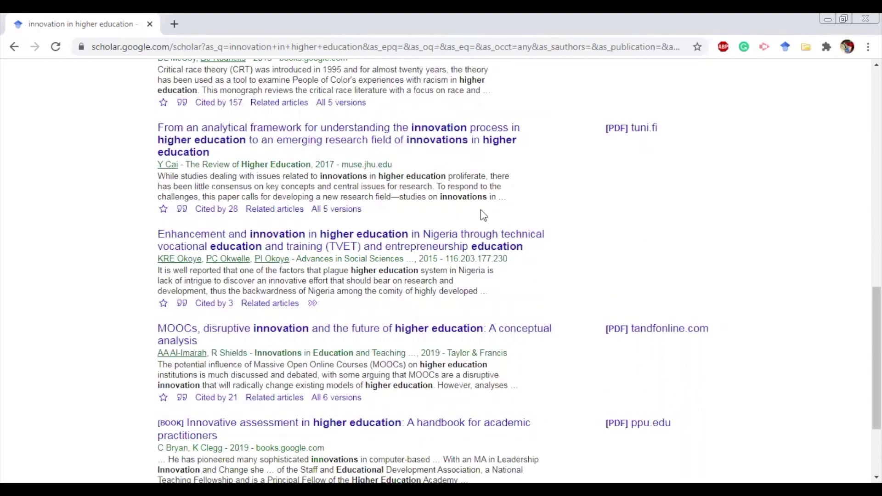
{"action": "scroll", "coordinate": [397, 270], "scroll_direction": "up", "scroll_amount": 7}
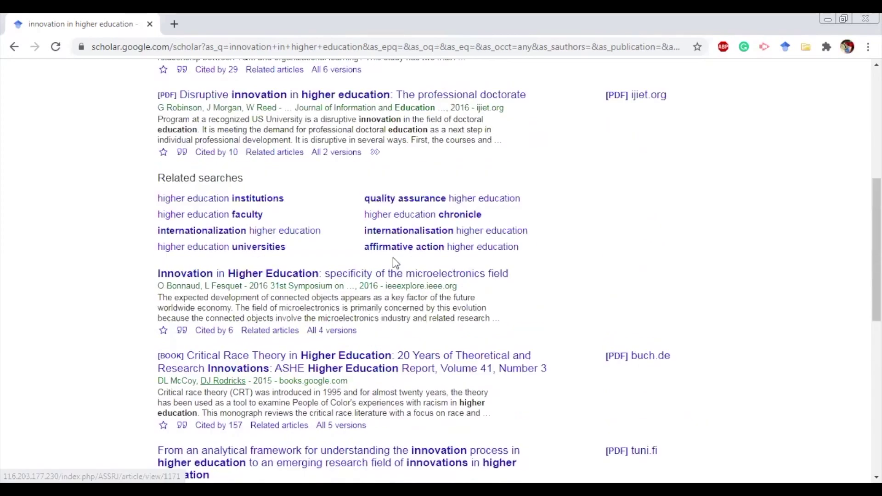
{"action": "scroll", "coordinate": [393, 260], "scroll_direction": "up", "scroll_amount": 4}
{"action": "scroll", "coordinate": [395, 206], "scroll_direction": "up", "scroll_amount": 3}
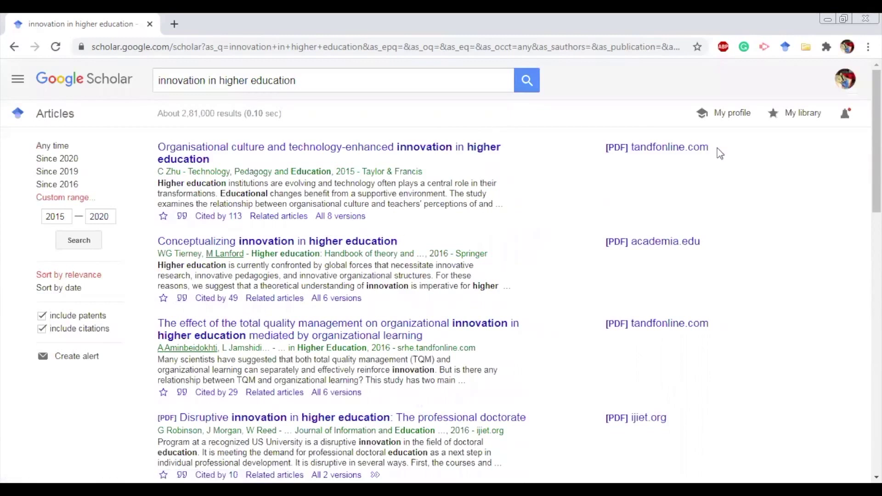
- Open the Organisational culture article's tandfonline.com PDF in a new tab, skim it, then return to results
{"action": "right_click", "coordinate": [668, 156]}
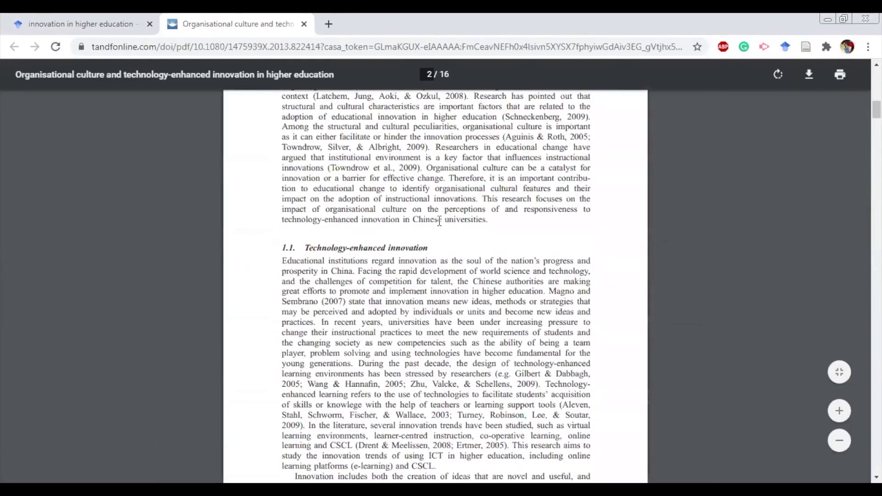
{"action": "scroll", "coordinate": [439, 220], "scroll_direction": "down", "scroll_amount": 5}
{"action": "scroll", "coordinate": [205, 212], "scroll_direction": "up", "scroll_amount": 10}
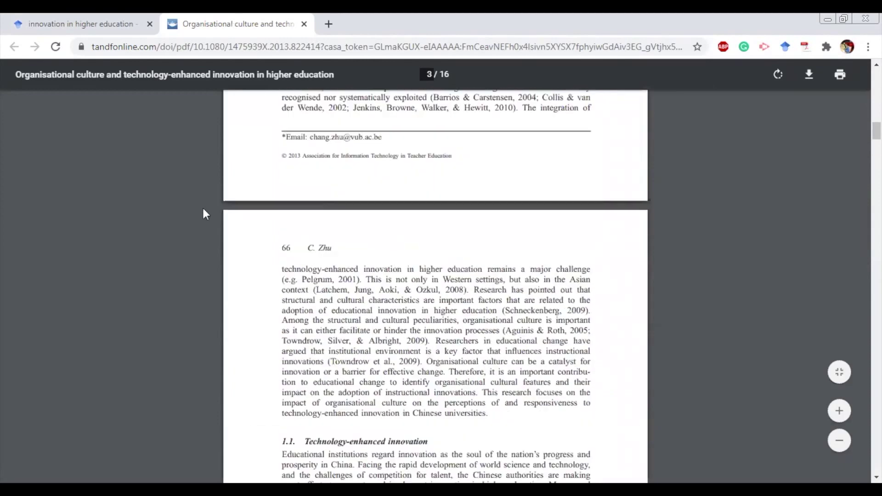
{"action": "scroll", "coordinate": [205, 211], "scroll_direction": "up", "scroll_amount": 5}
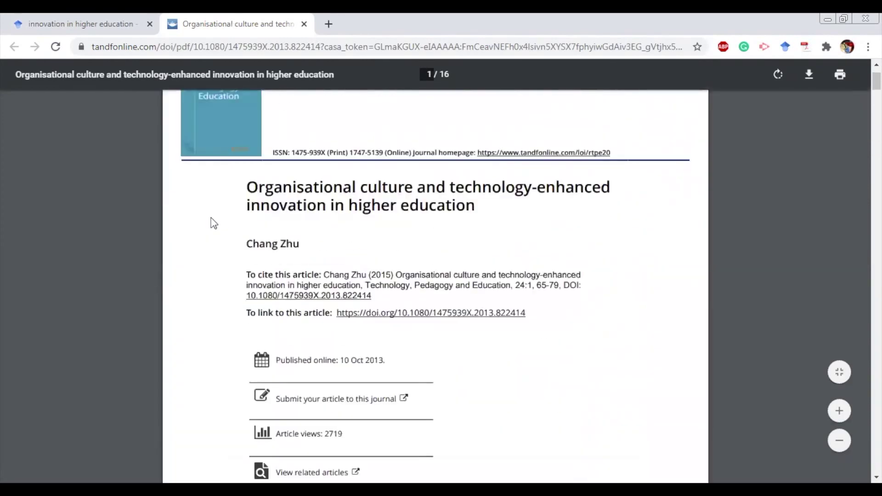
{"action": "left_click", "coordinate": [85, 15]}
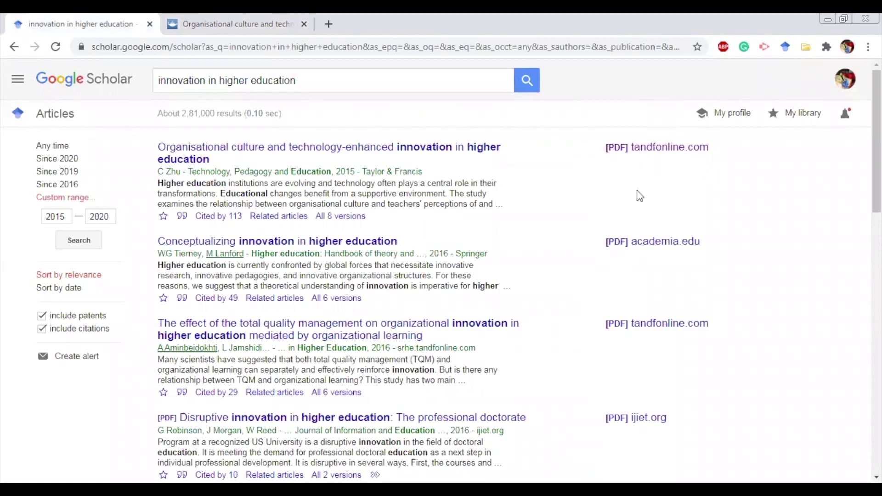
- Open the article's 'All 8 versions' list in a new tab and browse it
{"action": "right_click", "coordinate": [344, 219]}
{"action": "left_click", "coordinate": [354, 229]}
{"action": "left_click", "coordinate": [363, 18]}
{"action": "scroll", "coordinate": [388, 238], "scroll_direction": "down", "scroll_amount": 5}
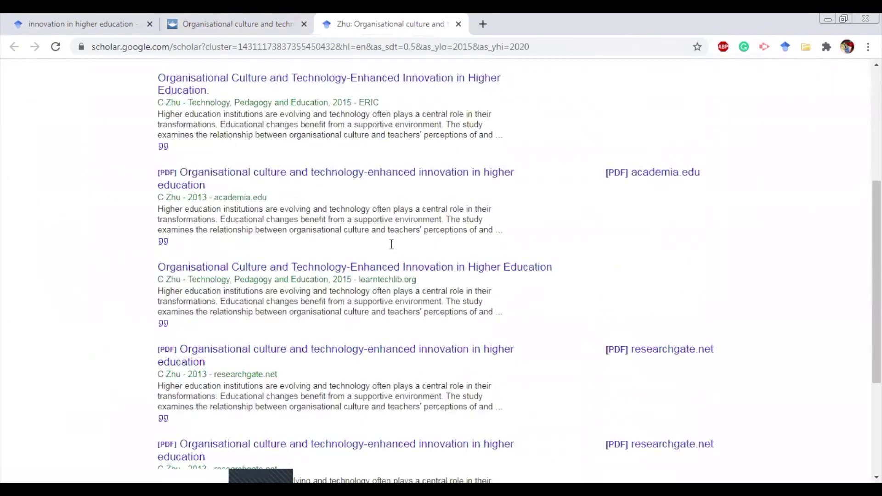
{"action": "scroll", "coordinate": [391, 244], "scroll_direction": "down", "scroll_amount": 4}
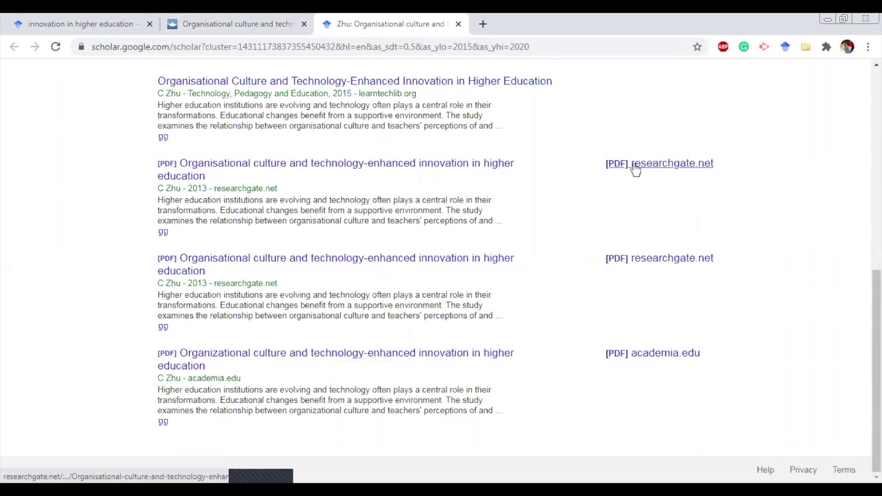
- Open the researchgate.net PDF copy in a new tab and view it
{"action": "right_click", "coordinate": [634, 166]}
{"action": "left_click", "coordinate": [652, 172]}
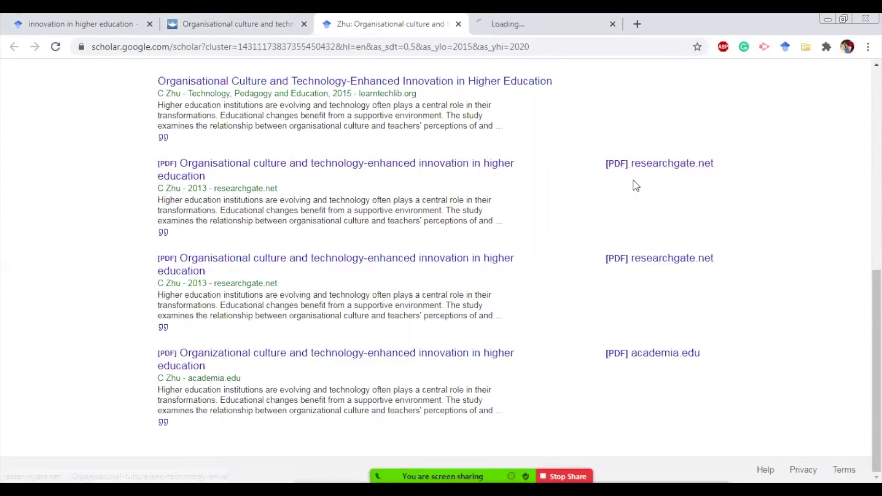
{"action": "left_click", "coordinate": [534, 21]}
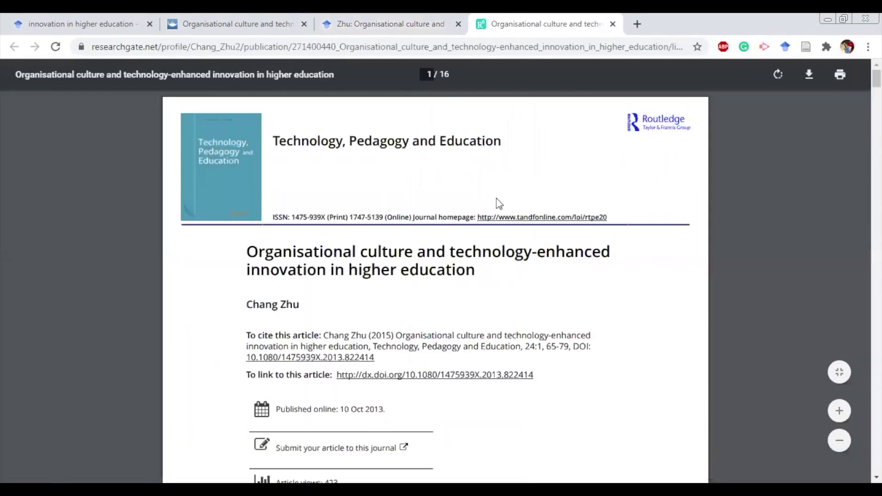
{"action": "scroll", "coordinate": [601, 200], "scroll_direction": "down", "scroll_amount": 5}
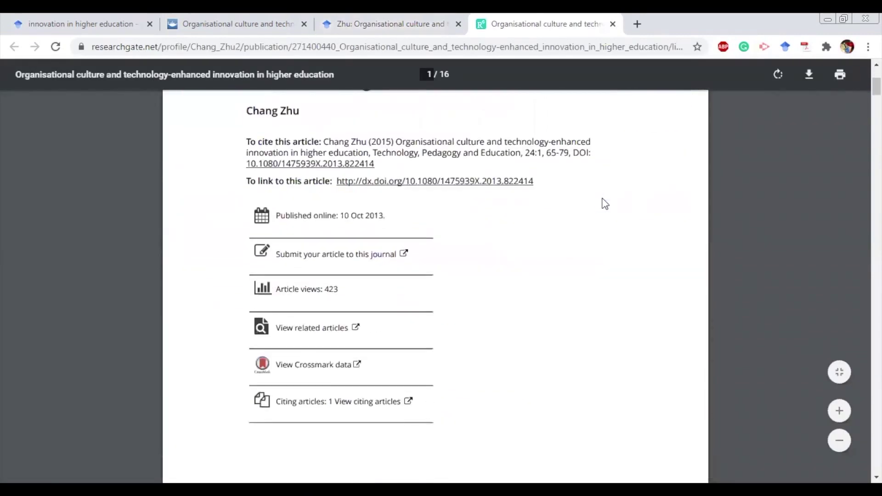
{"action": "left_click", "coordinate": [200, 18]}
{"action": "left_click", "coordinate": [94, 27]}
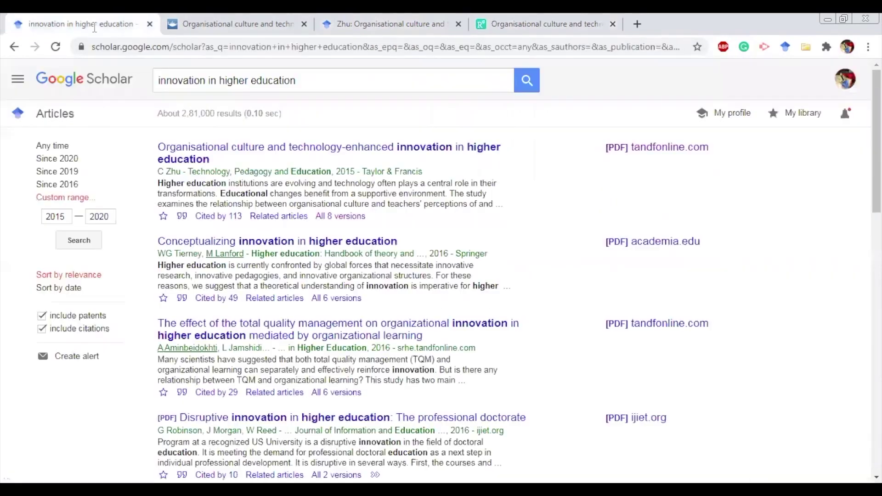